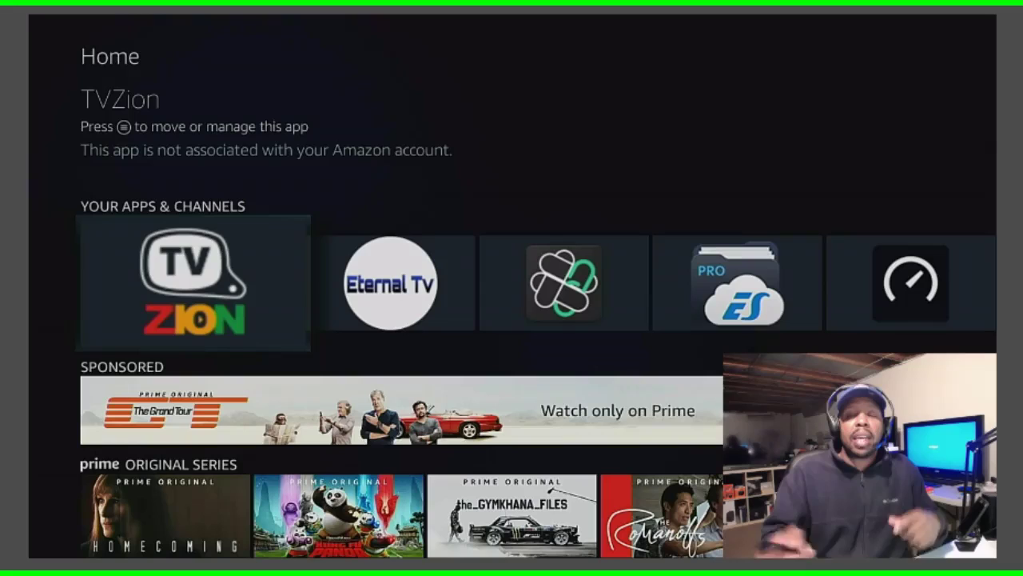
Step: Go from the Home screen's apps row to the Settings section
key(Up)
key(Up)
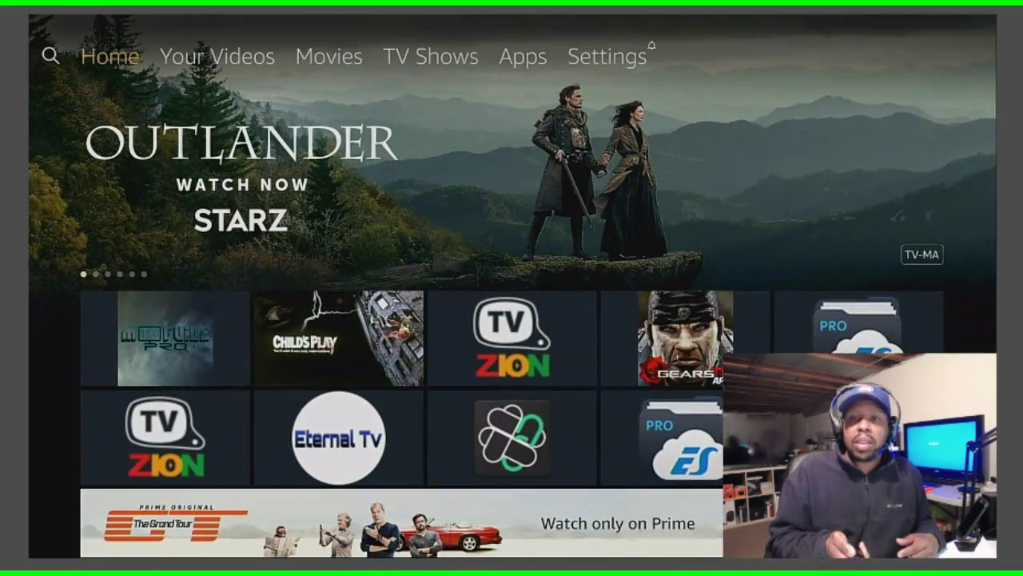
key(Right)
key(Right)
key(Right)
key(Right)
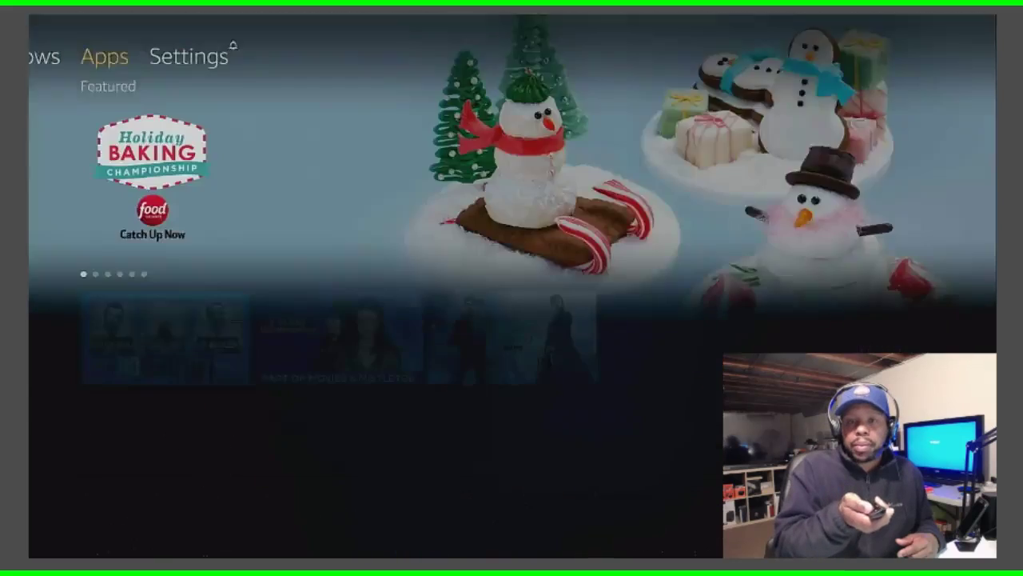
key(Right)
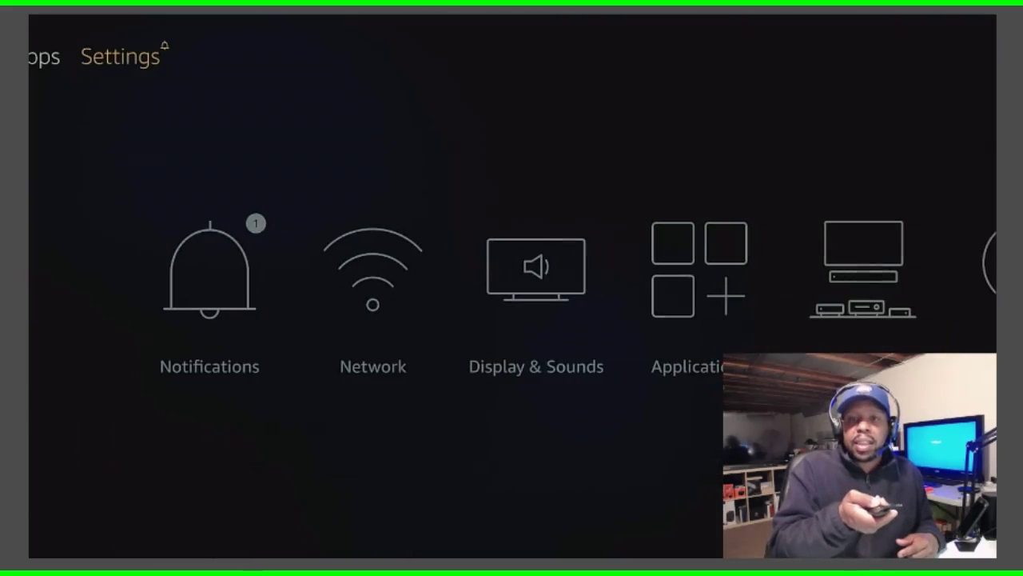
Step: Open the Equipment Control settings
key(Down)
key(Right)
key(Right)
key(Right)
key(Right)
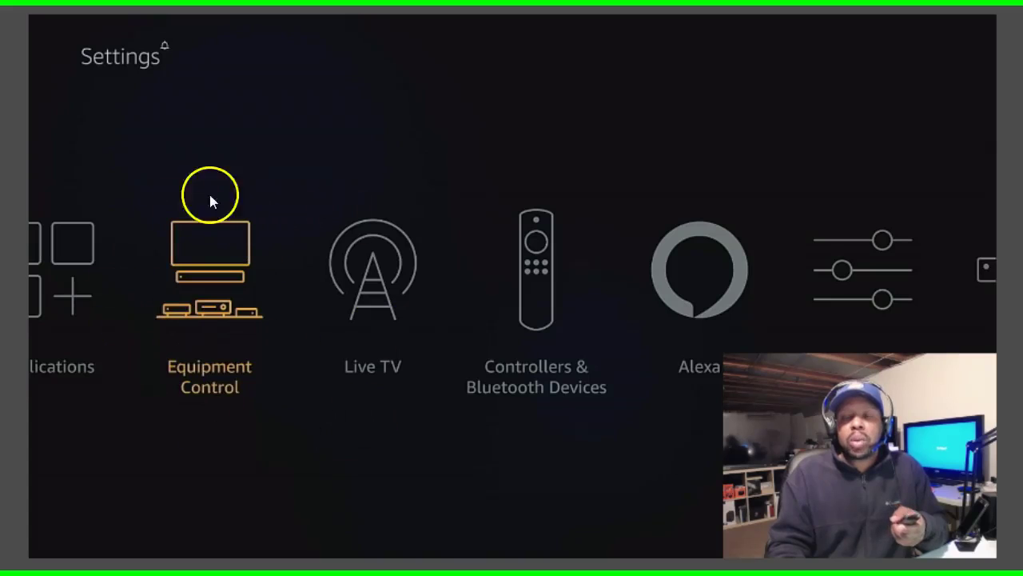
click(178, 219)
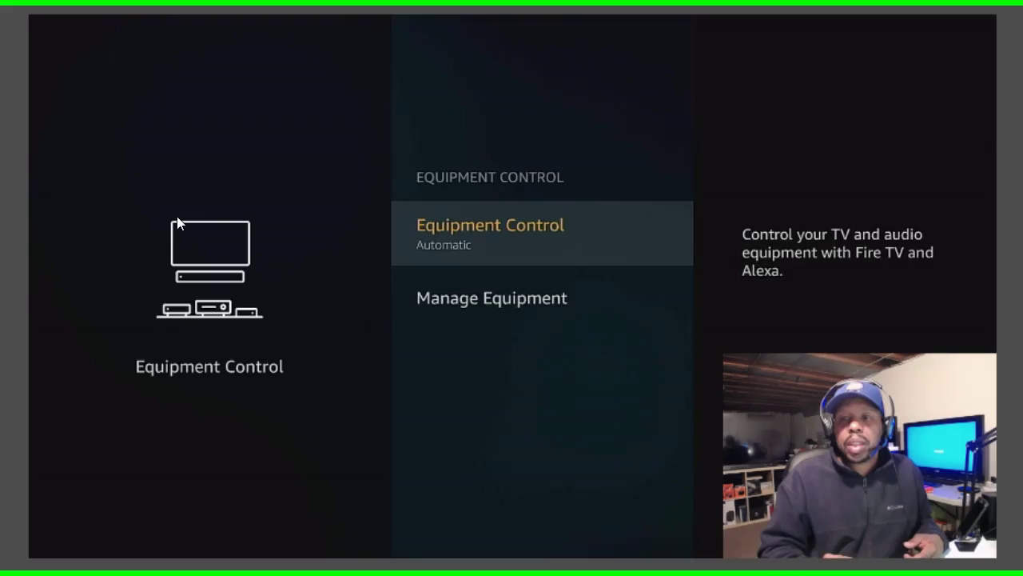
Step: Open the TV options under Manage Equipment
key(Down)
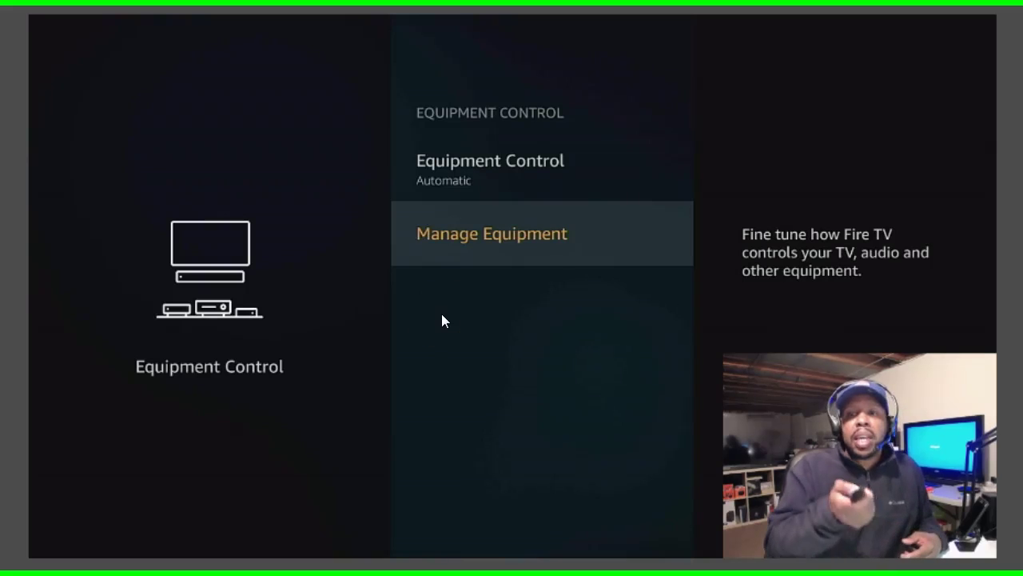
key(Return)
key(Down)
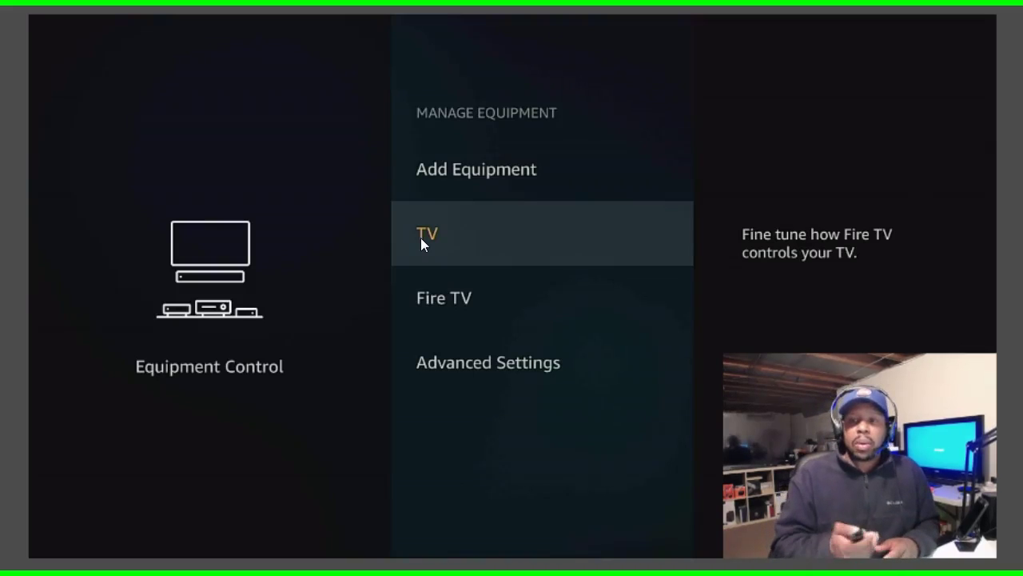
click(420, 237)
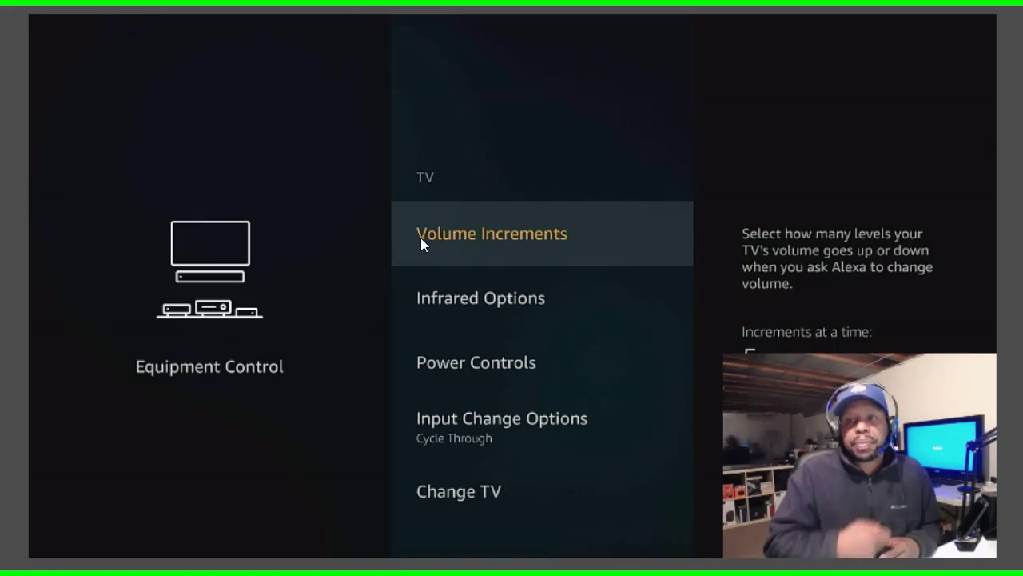
Step: Start the guided setup for changing the controlled TV and confirm the change
key(Down)
key(Down)
key(Down)
key(Down)
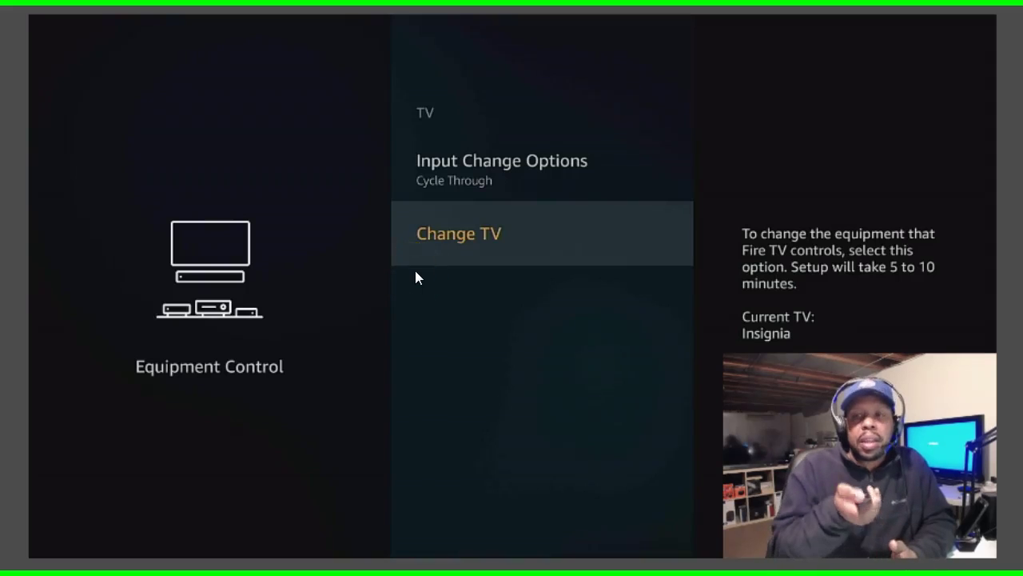
key(Return)
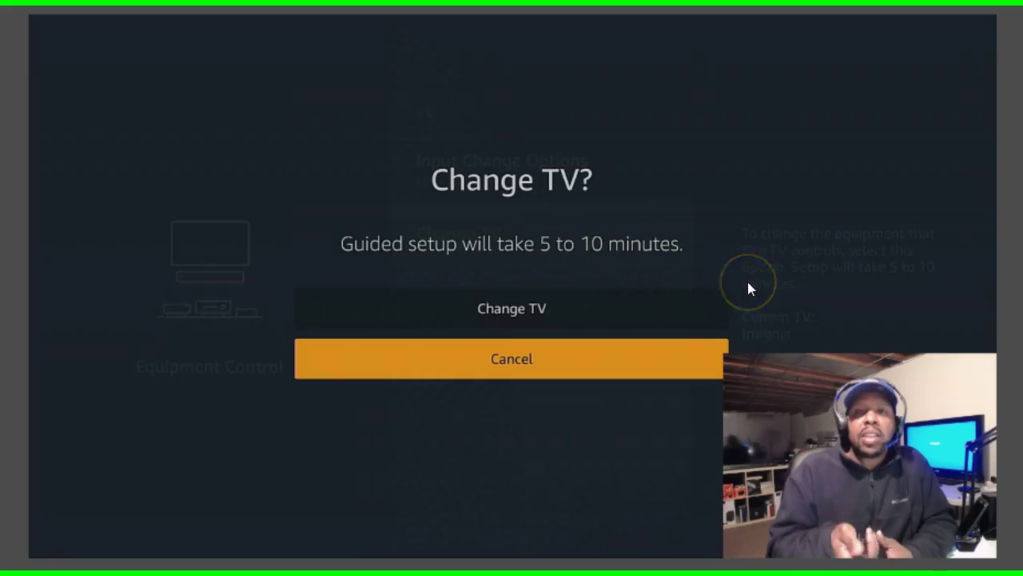
key(Up)
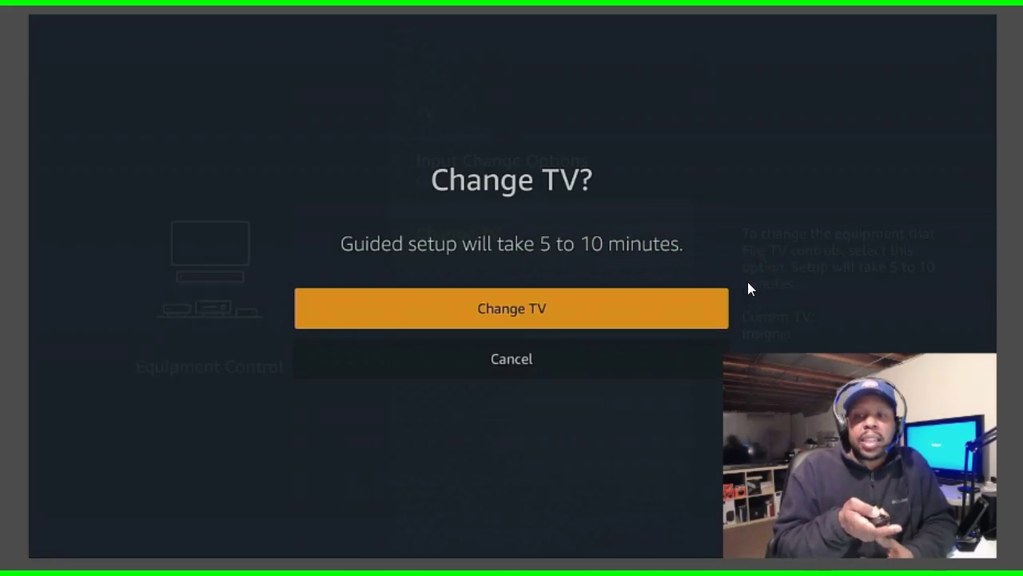
key(Return)
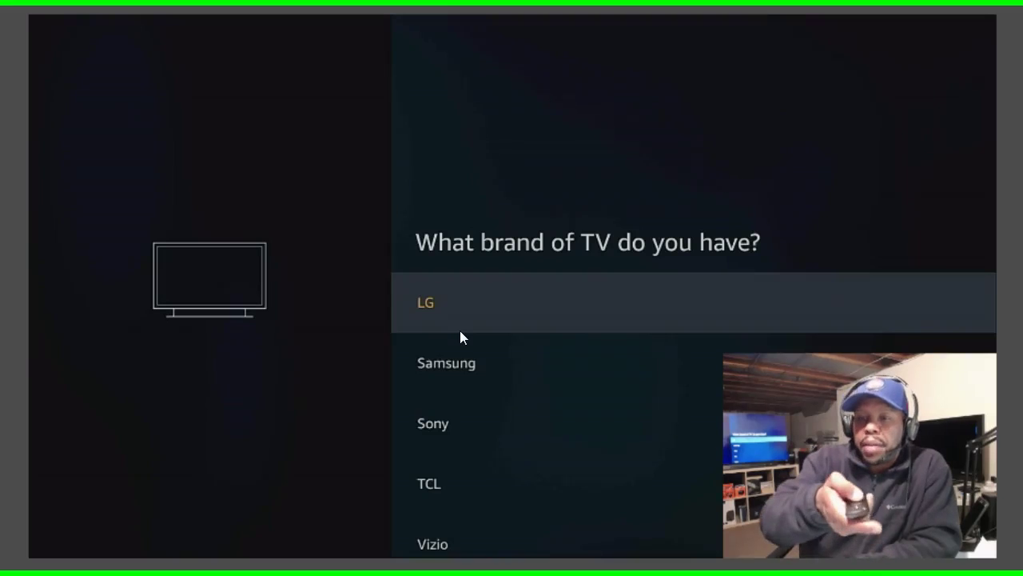
Step: Choose the TV's brand in the guided setup
key(Down)
key(Down)
key(Down)
key(Down)
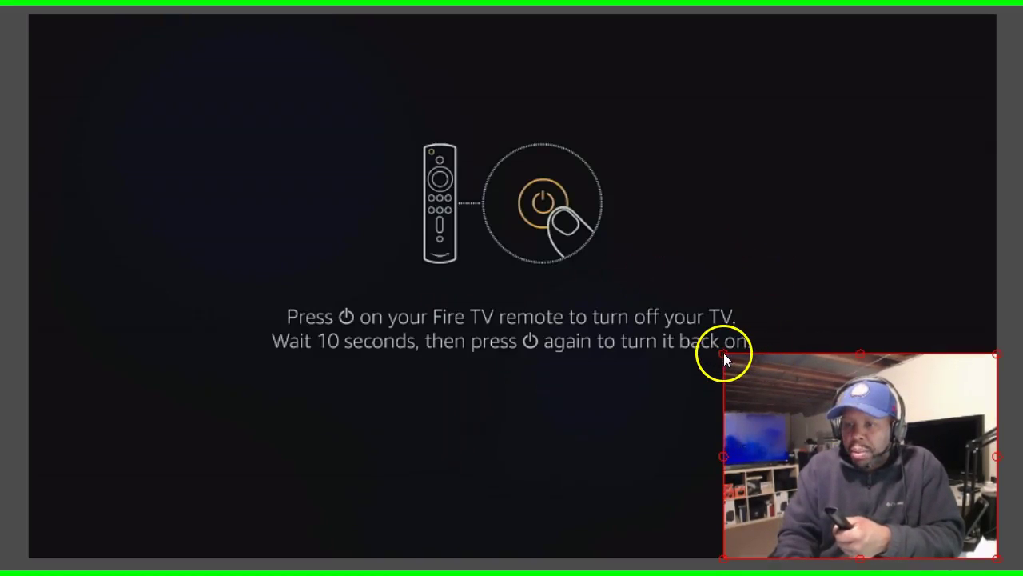
drag(724, 352, 823, 430)
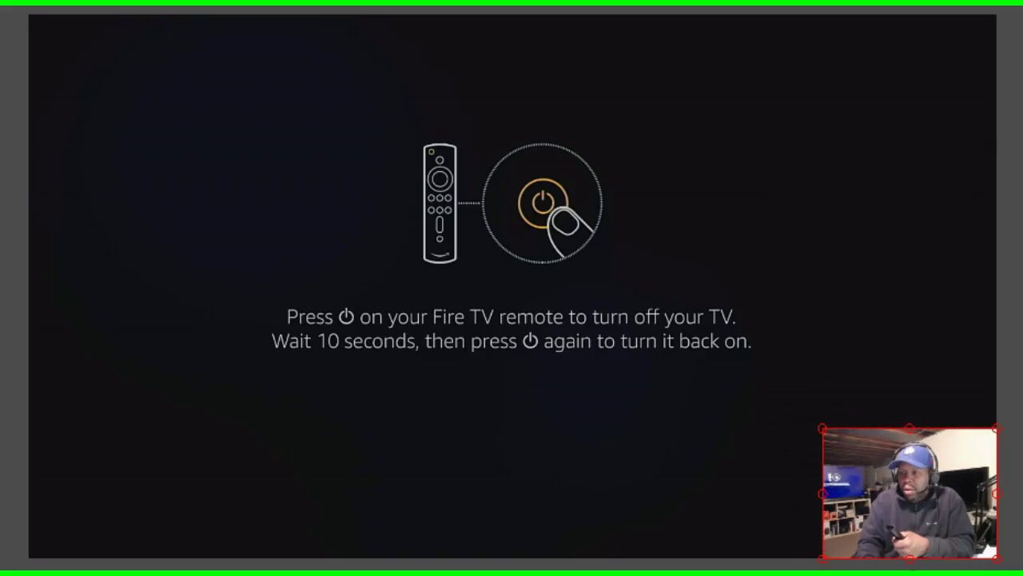
click(817, 436)
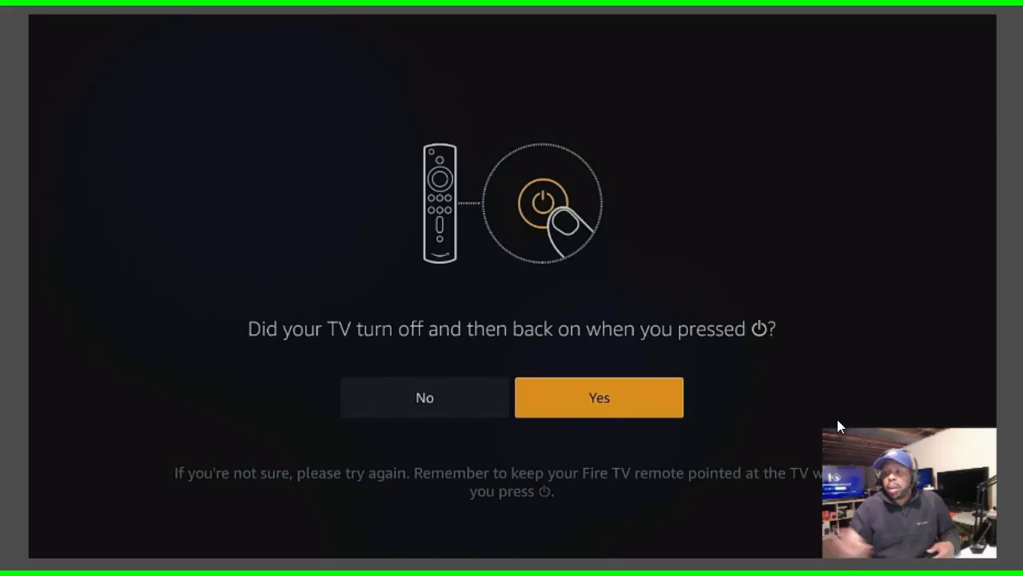
Step: Answer Yes to the TV power test question and continue past the music notice to the volume test
key(Left)
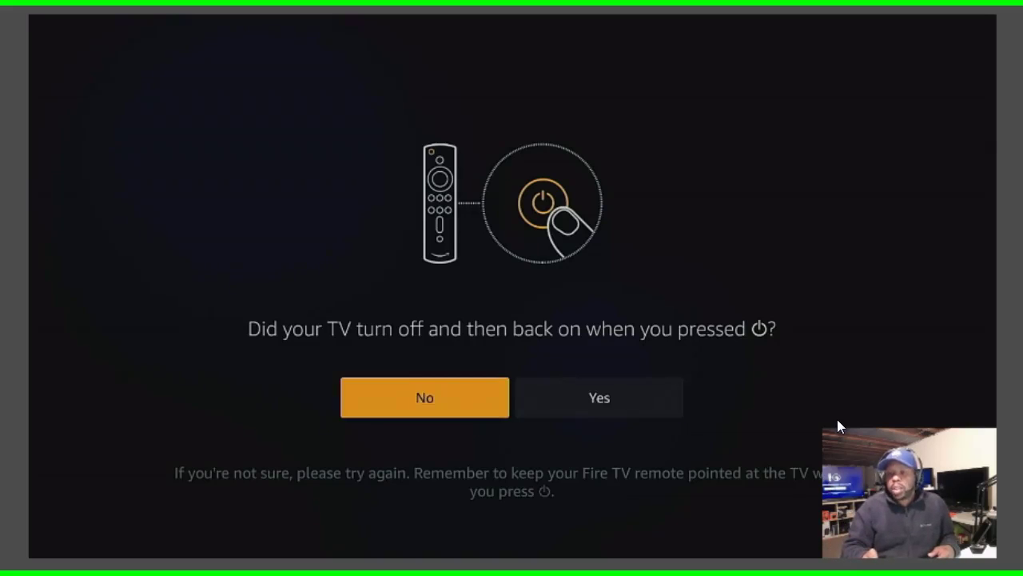
key(Right)
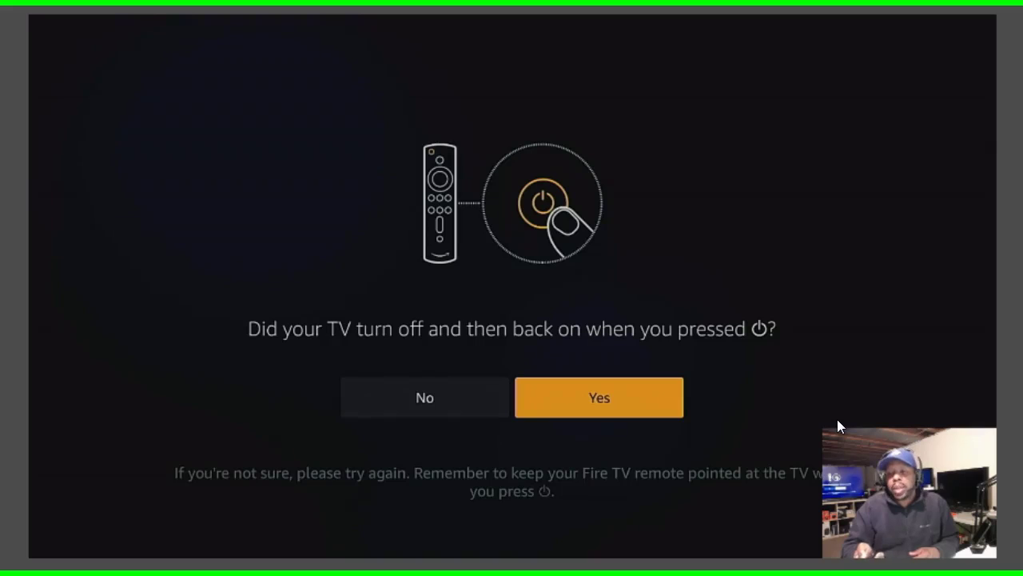
key(Return)
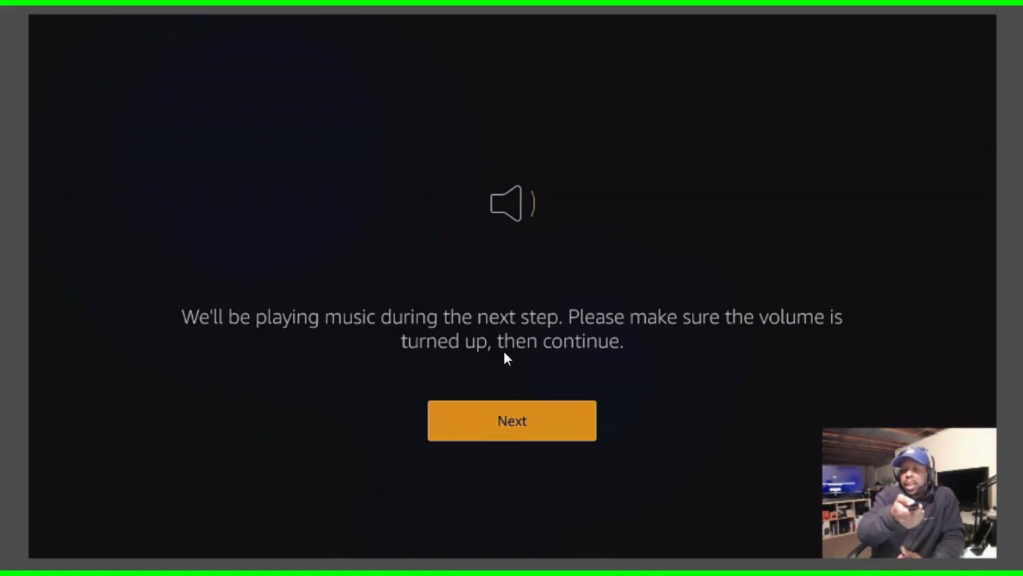
key(Return)
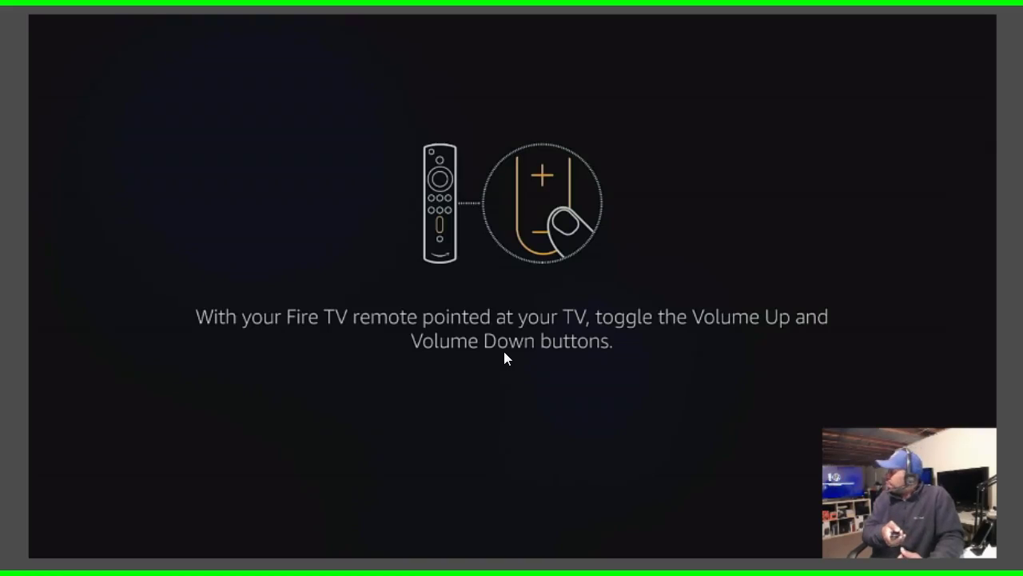